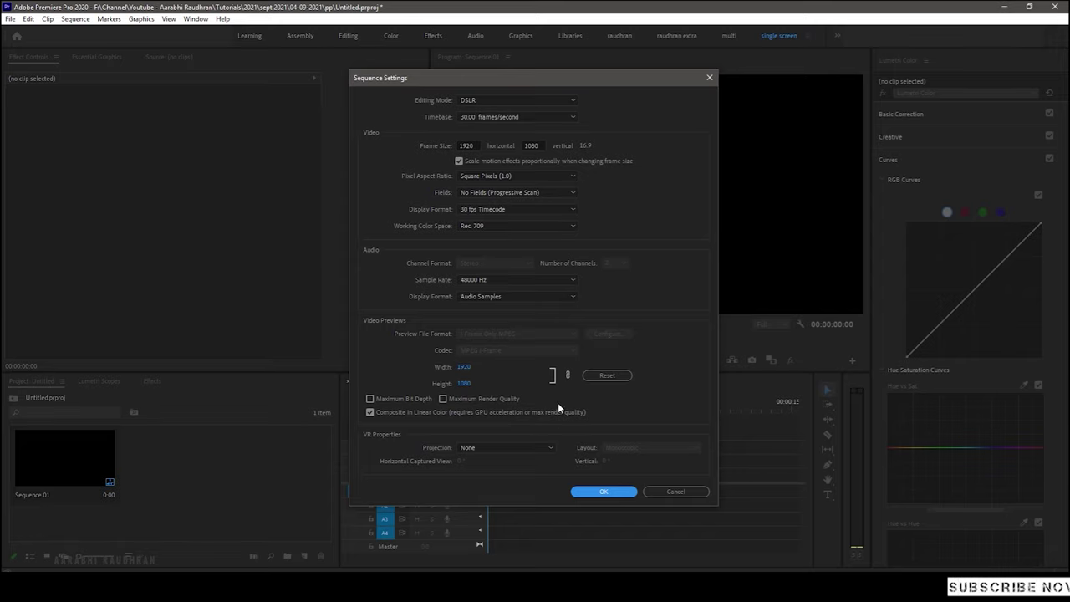
# - Confirm the sequence settings and create a black 1920×1080 colour matte named bg
pyautogui.click(601, 492)
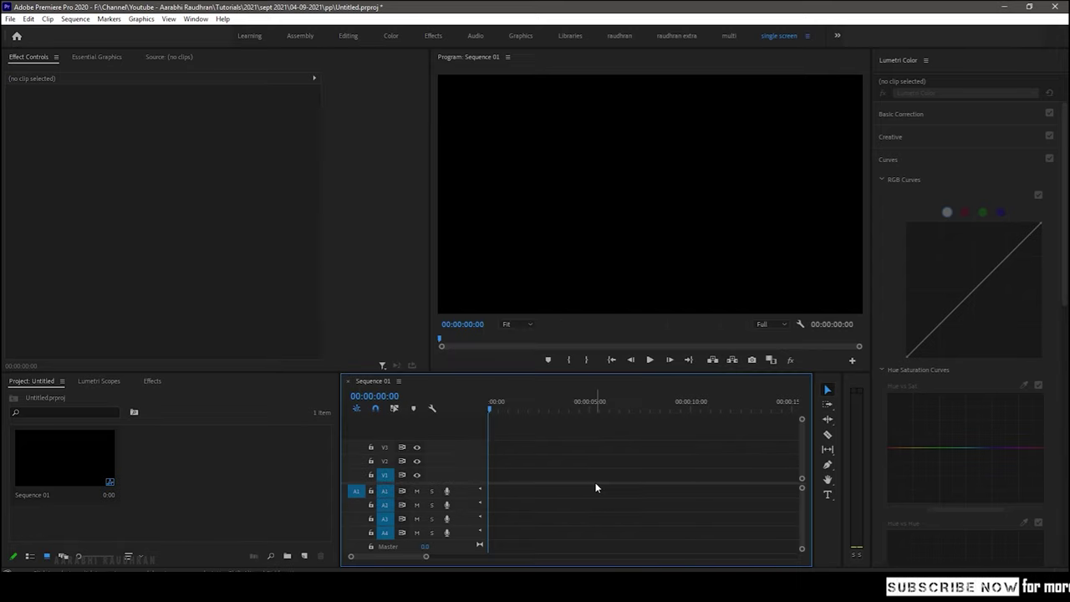
pyautogui.click(306, 556)
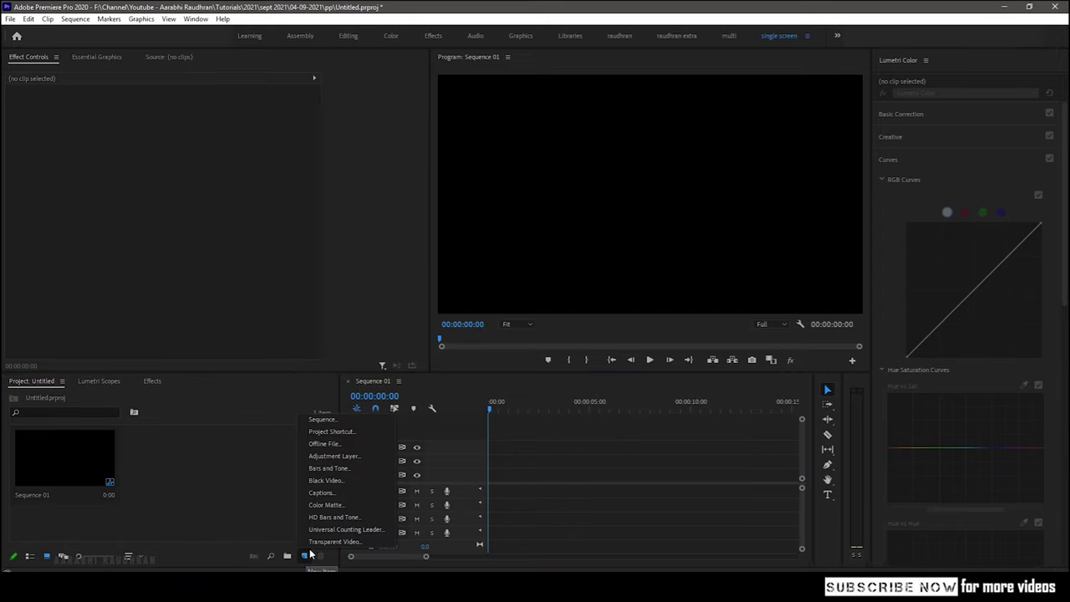
pyautogui.click(335, 506)
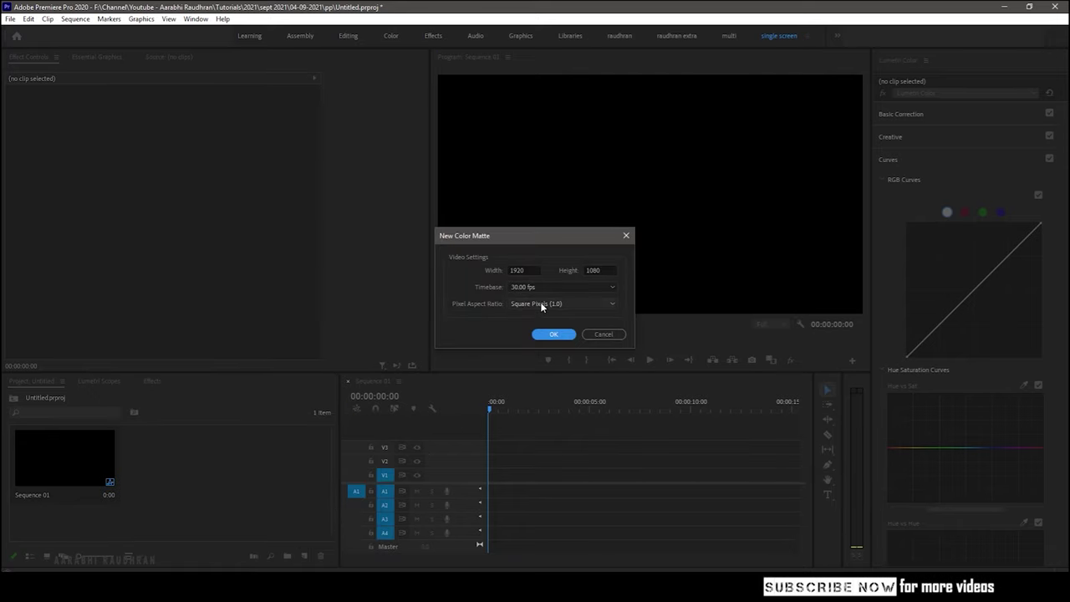
pyautogui.click(553, 334)
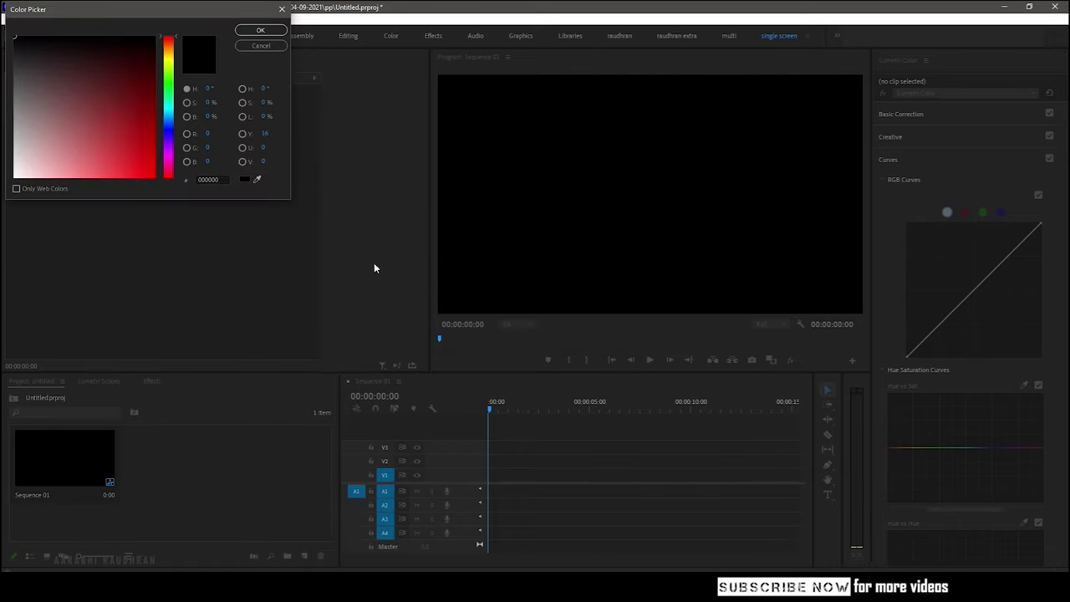
pyautogui.click(260, 31)
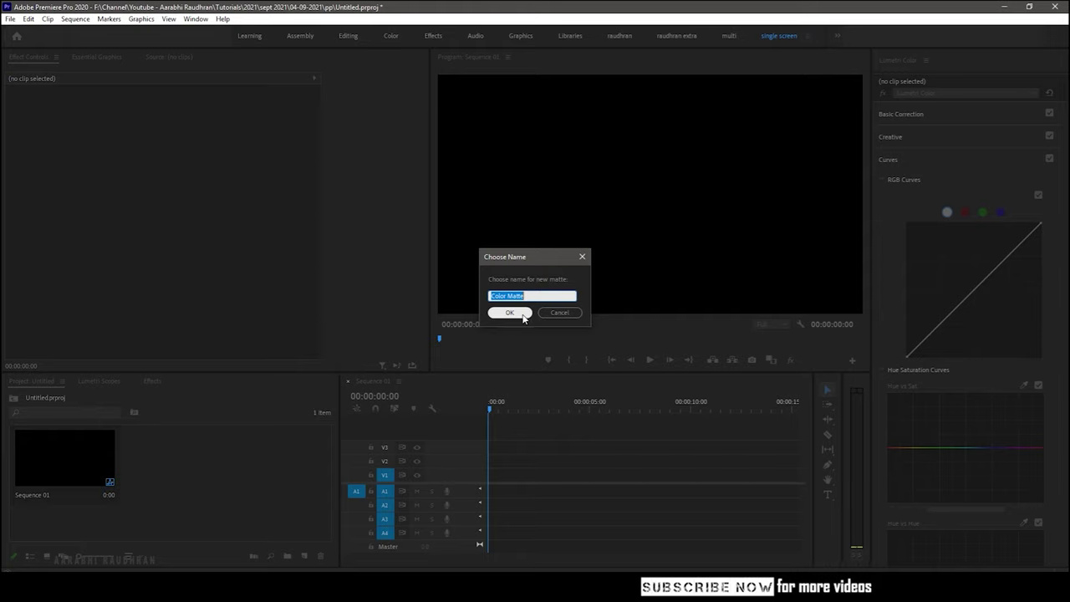
pyautogui.write('bg')
pyautogui.press('Return')
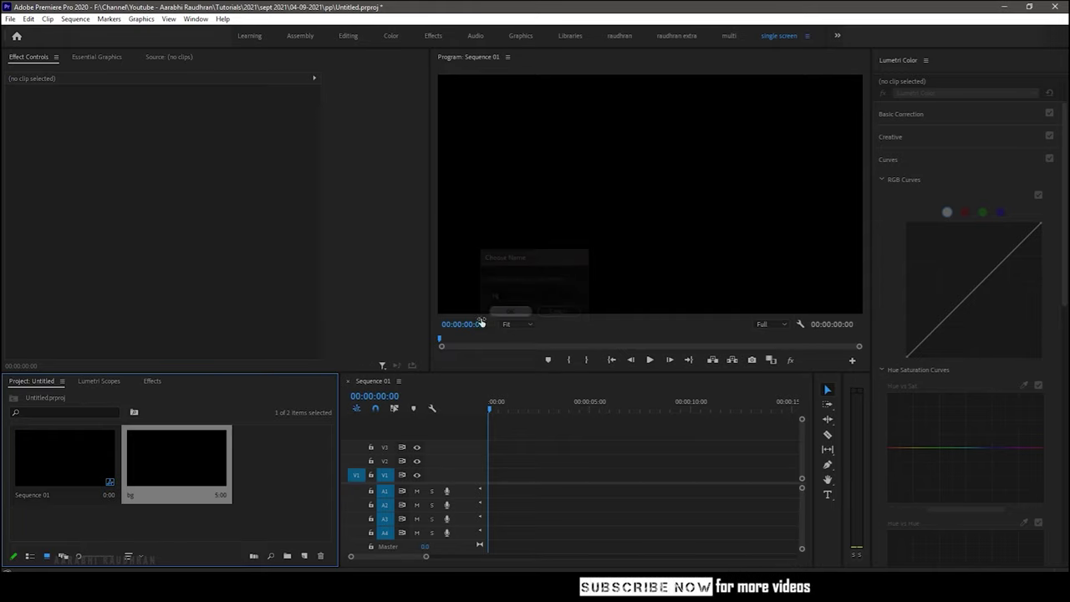
# - Place bg at the start of V1 and apply VR Fractal Noise to it
pyautogui.moveTo(209, 469); pyautogui.dragTo(747, 475)
pyautogui.click(578, 403)
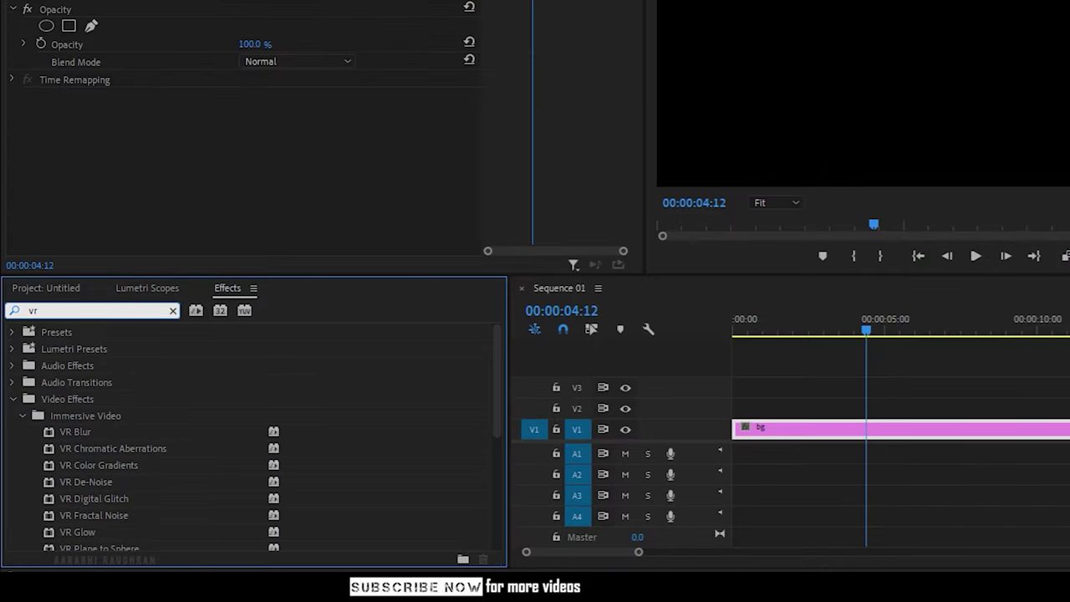
pyautogui.write('noi')
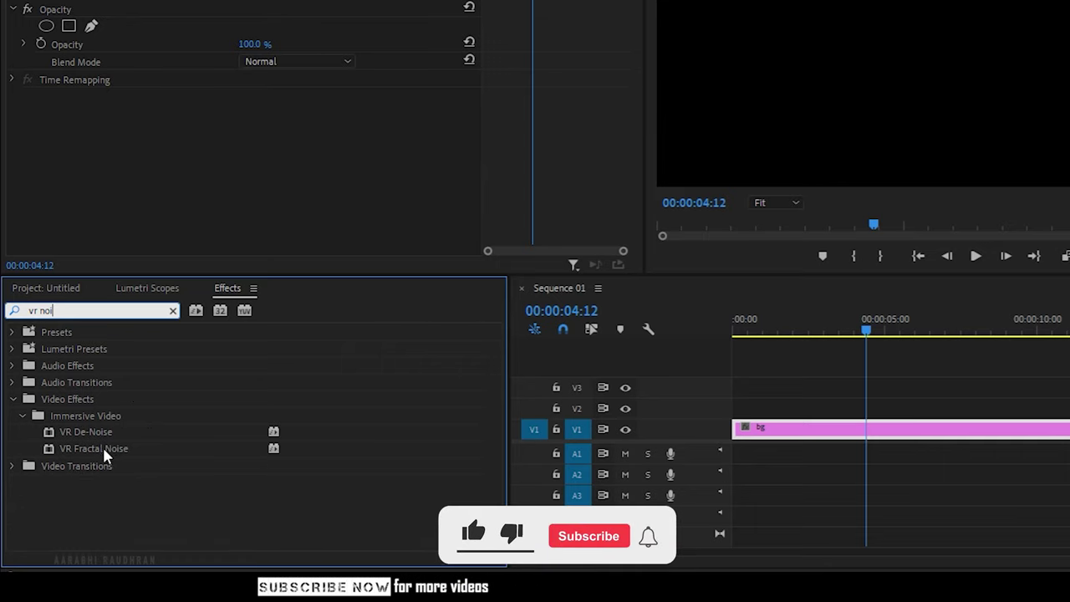
pyautogui.click(103, 450)
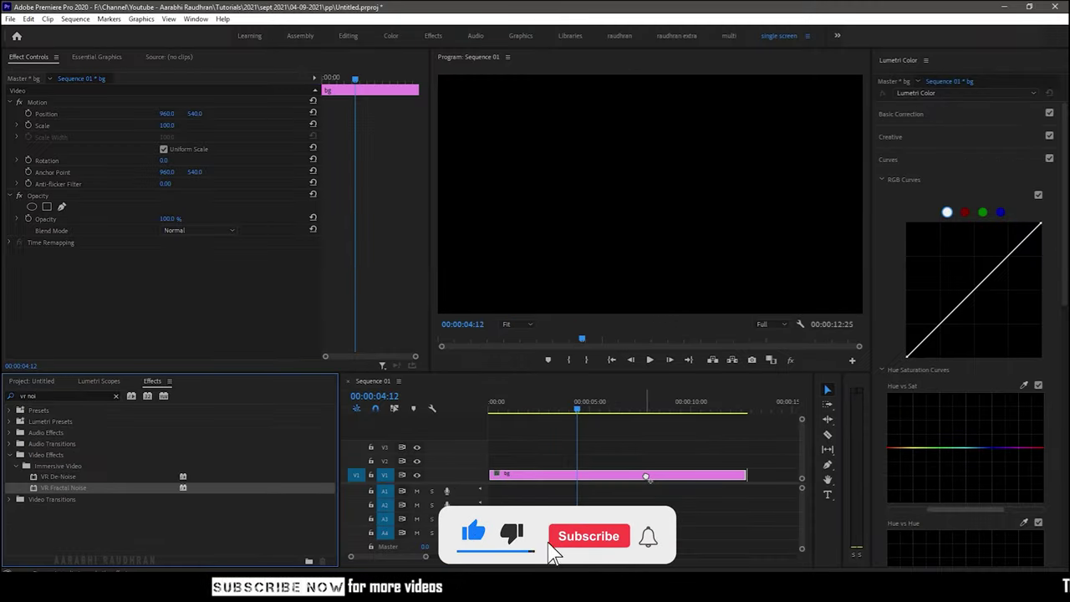
pyautogui.moveTo(646, 477); pyautogui.dragTo(647, 479)
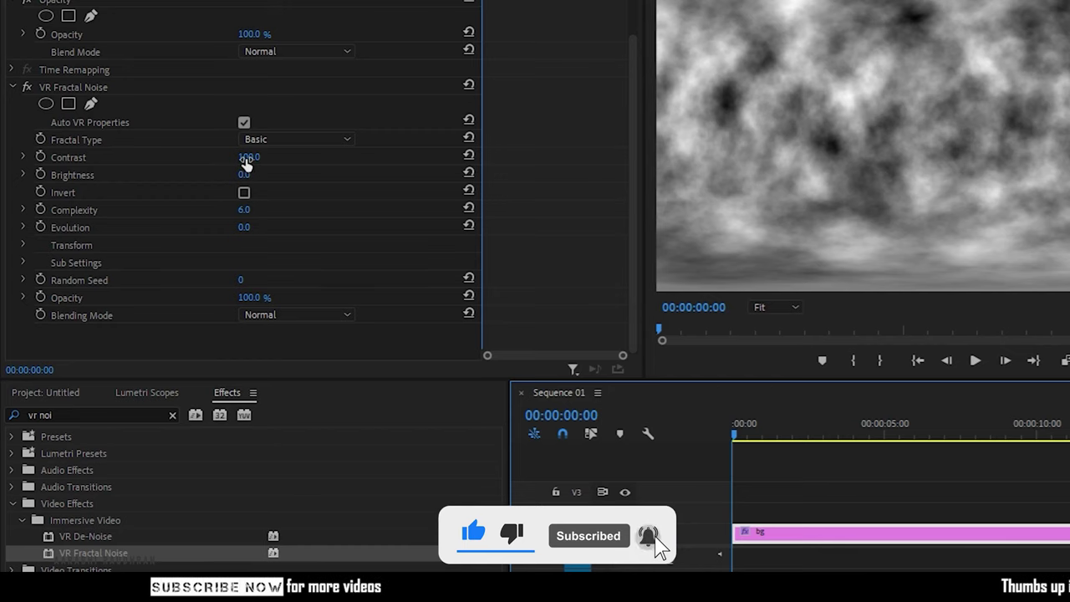
# - Set noise Contrast to 183 and Complexity to 1, and keyframe Evolution
pyautogui.moveTo(247, 164)
pyautogui.mouseDown()
pyautogui.moveTo(239, 174)
pyautogui.moveTo(248, 174)
pyautogui.mouseUp()
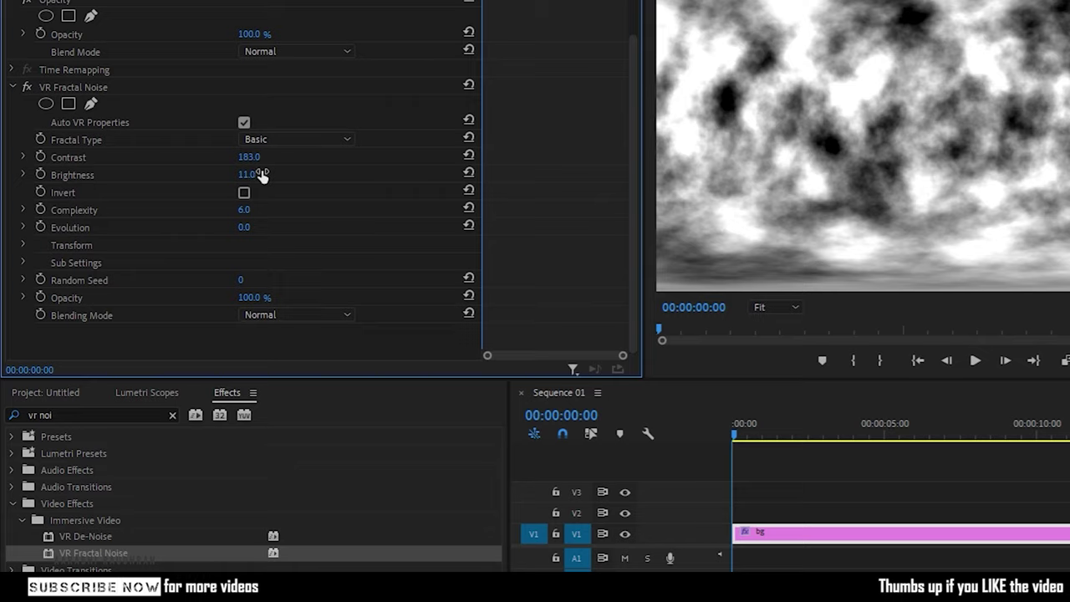
pyautogui.click(244, 209)
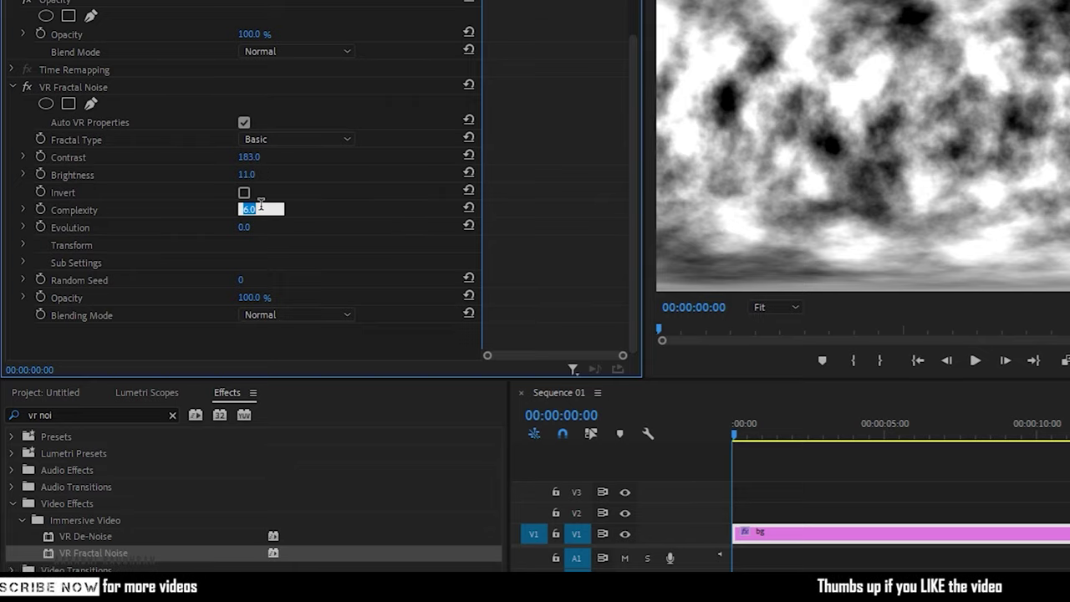
pyautogui.press('Return')
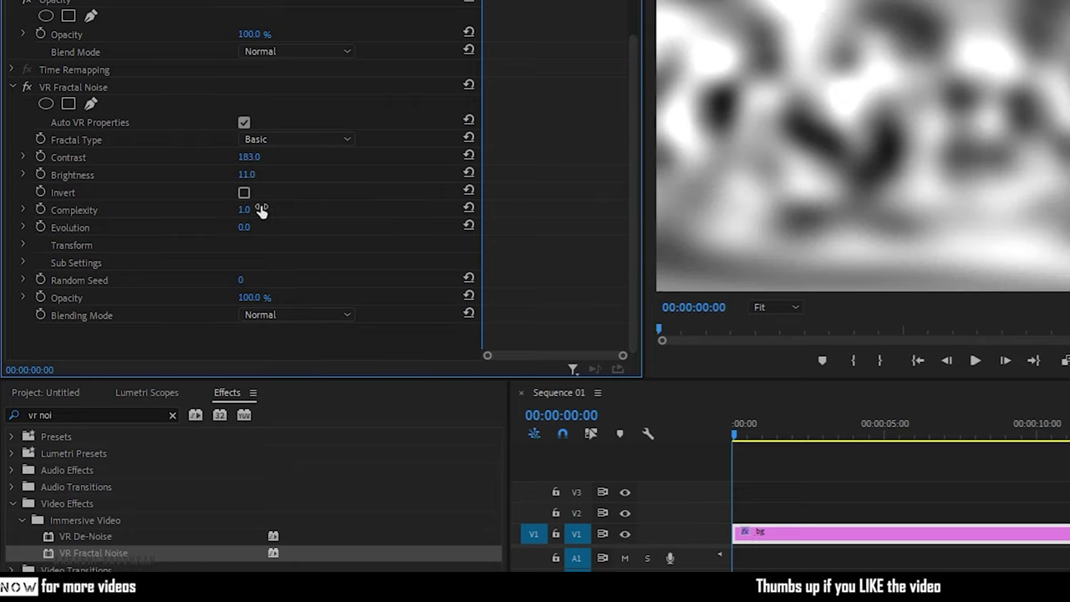
pyautogui.click(41, 227)
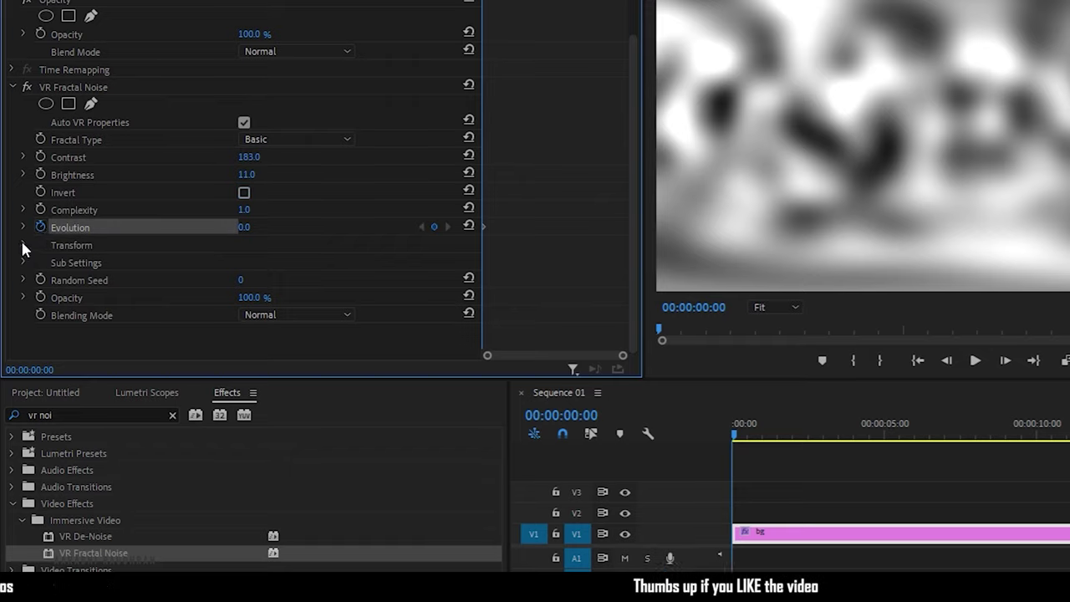
# - Set the noise Transform Scale to 20 and keyframe Tilt, Pan and Roll
pyautogui.click(22, 245)
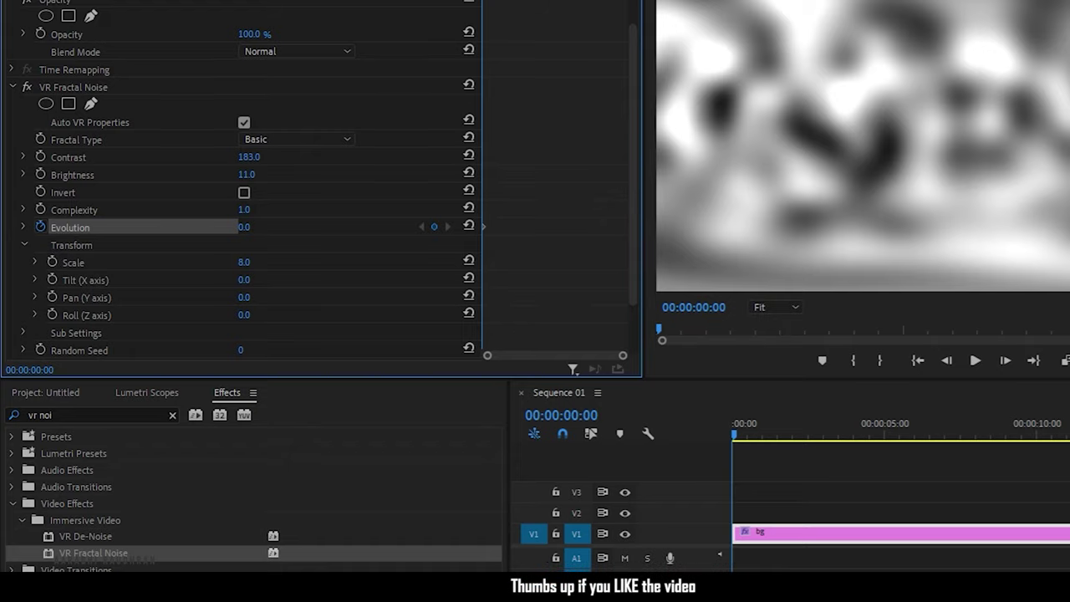
pyautogui.write('20')
pyautogui.press('Return')
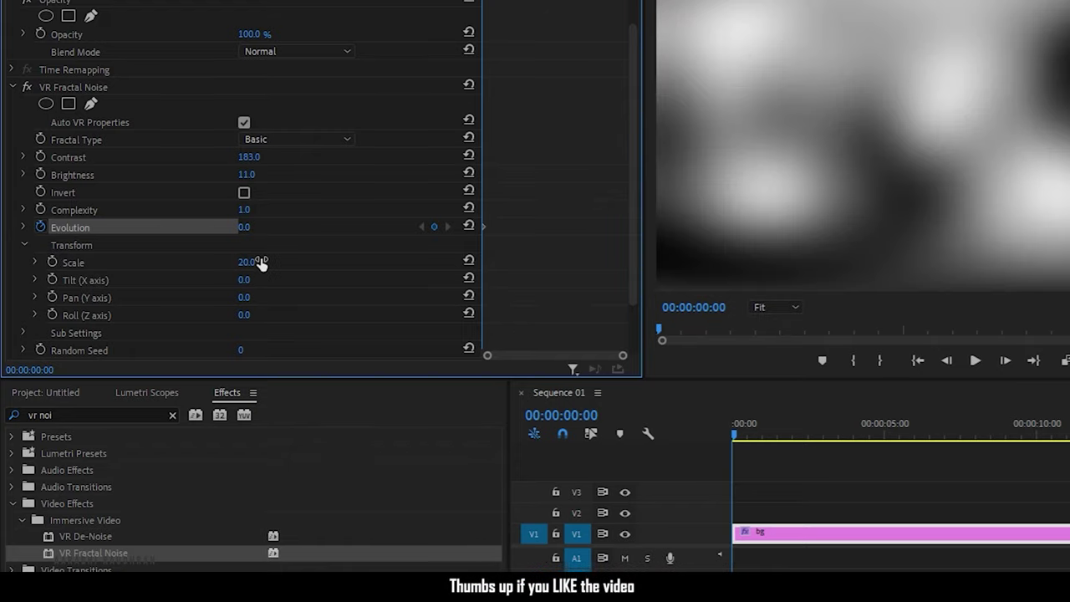
pyautogui.click(51, 280)
pyautogui.click(52, 297)
pyautogui.click(51, 314)
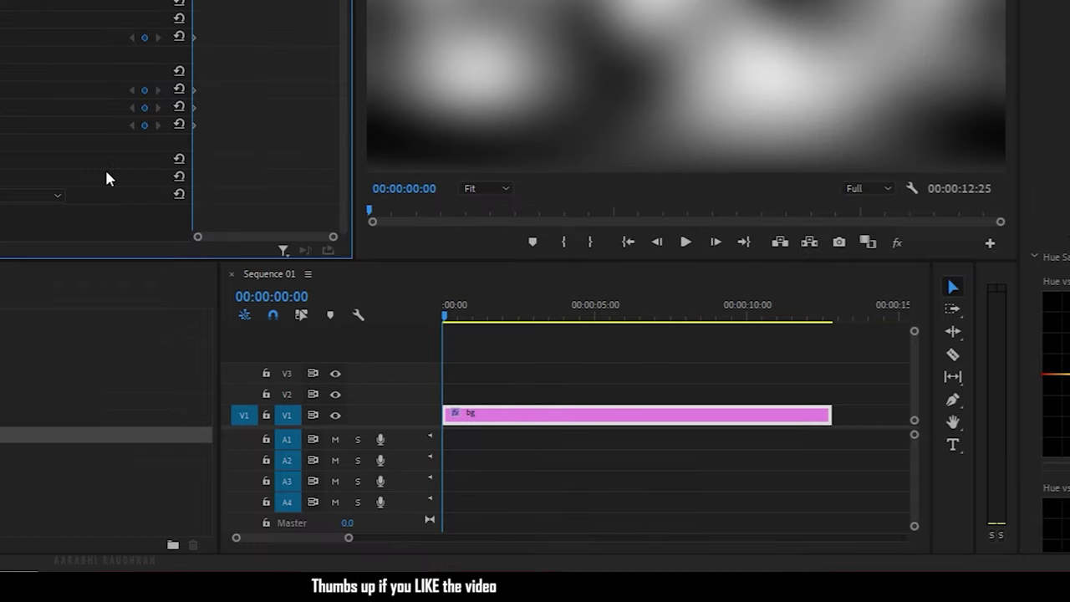
# - At the last frame, set Tilt 60°, Pan 120° and Roll 180°
pyautogui.press('End')
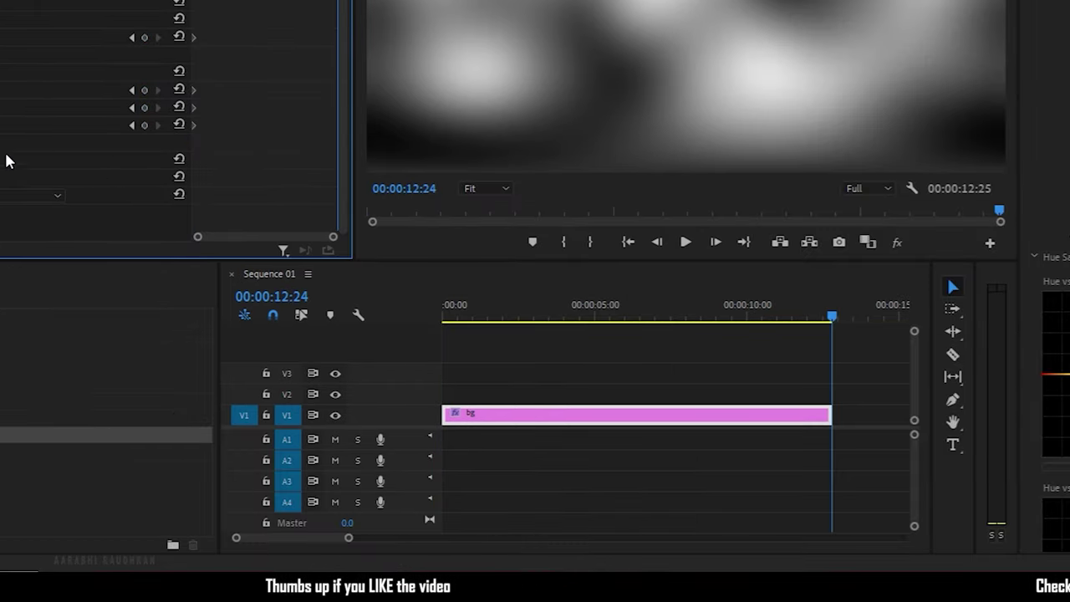
pyautogui.write('60')
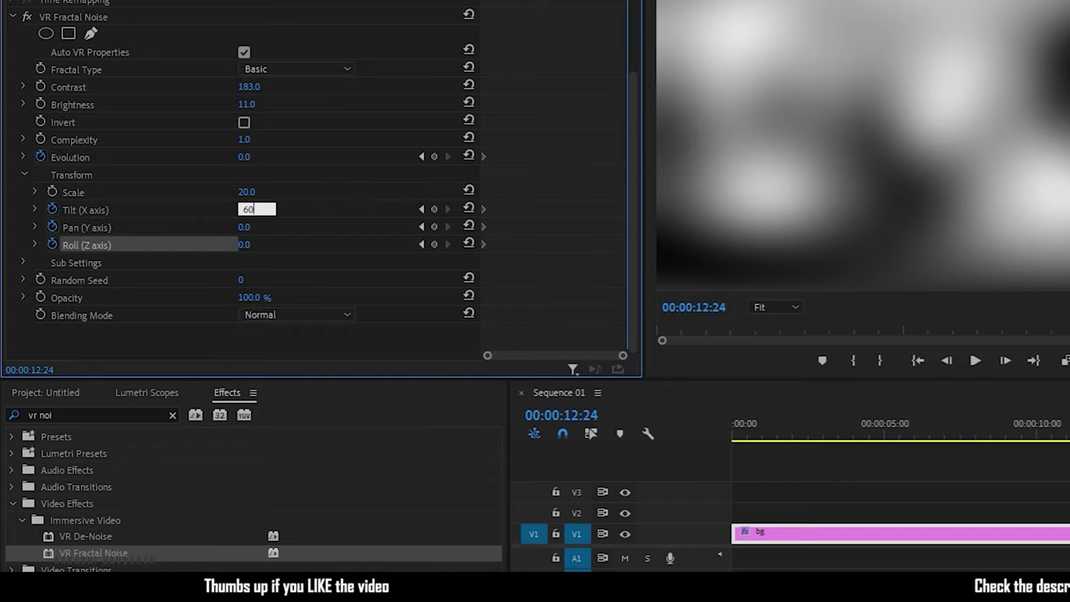
pyautogui.press('Tab')
pyautogui.write('120')
pyautogui.press('Tab')
pyautogui.write('1')
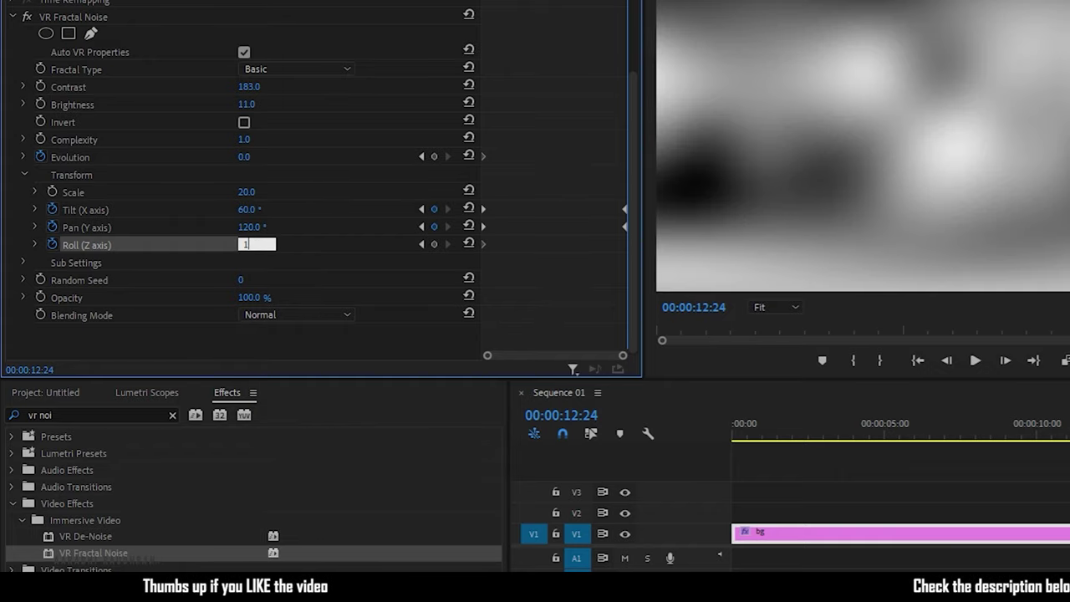
pyautogui.write('80')
pyautogui.press('Tab')
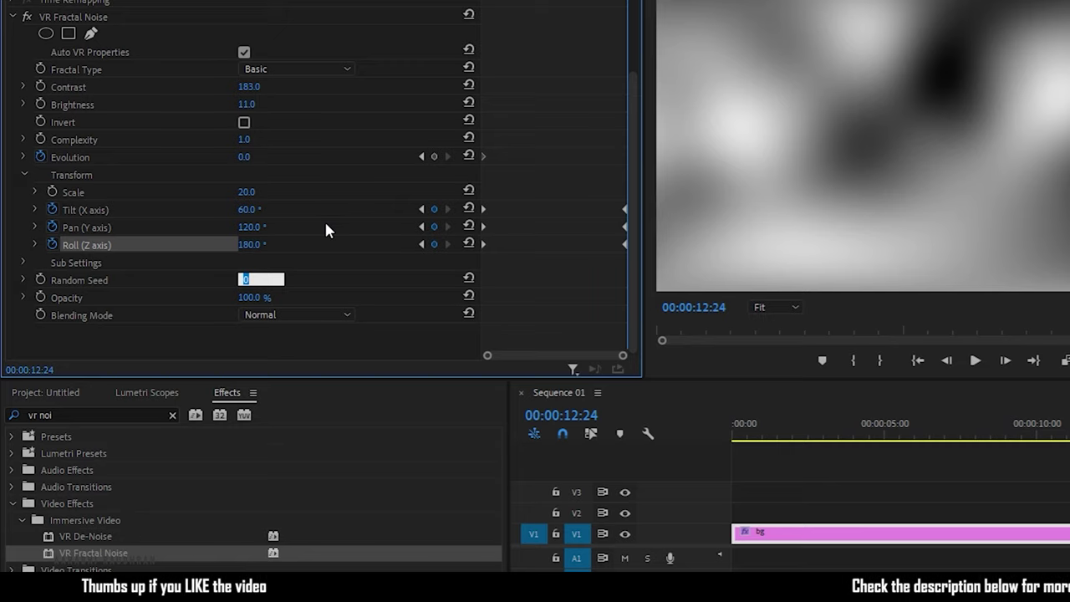
# - Set the end Evolution to 120° and play back the animation
pyautogui.click(251, 156)
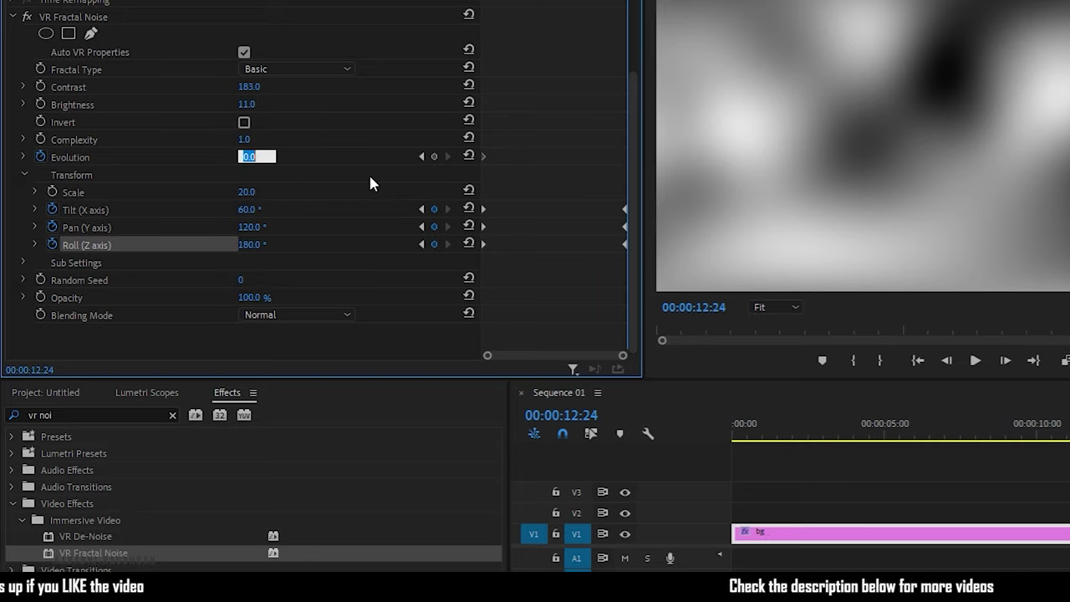
pyautogui.write('120')
pyautogui.press('Return')
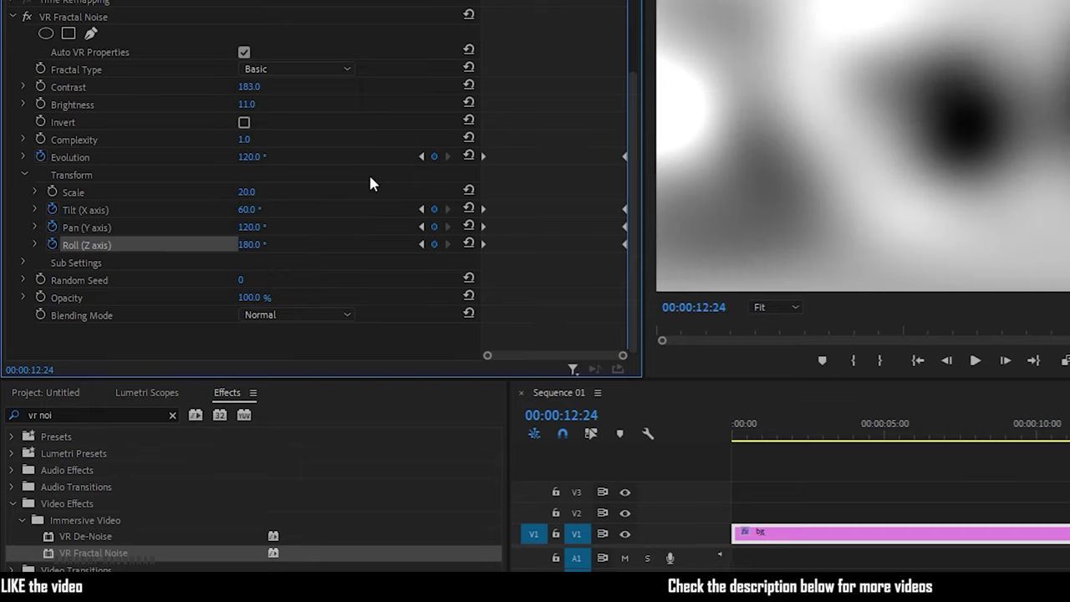
pyautogui.press('space')
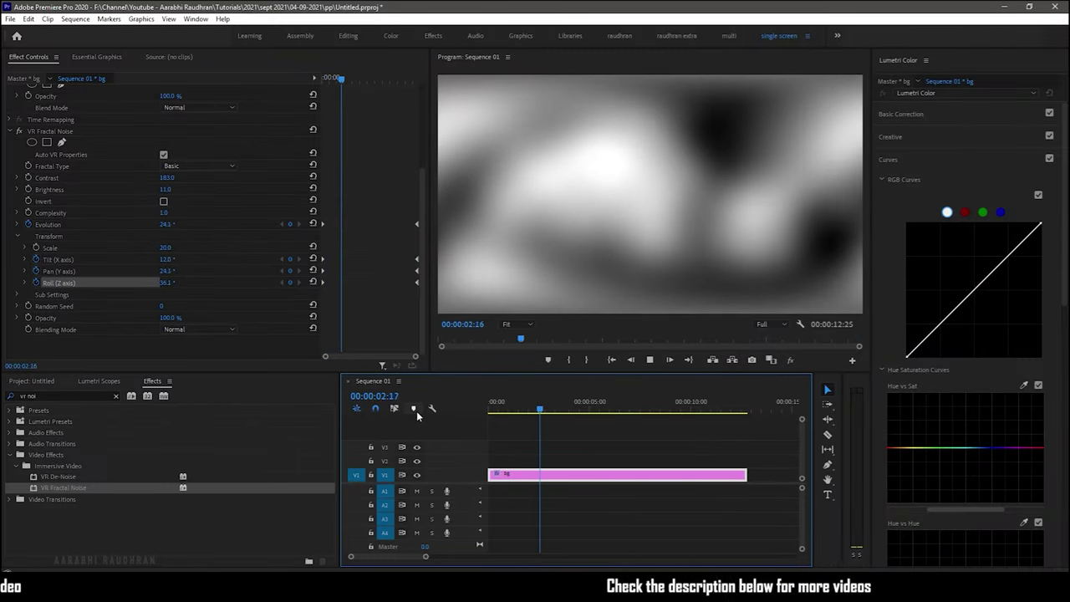
# - Change the noise to Complexity 2, Brightness 0 and the Turbulent Sharp fractal type
pyautogui.press('space')
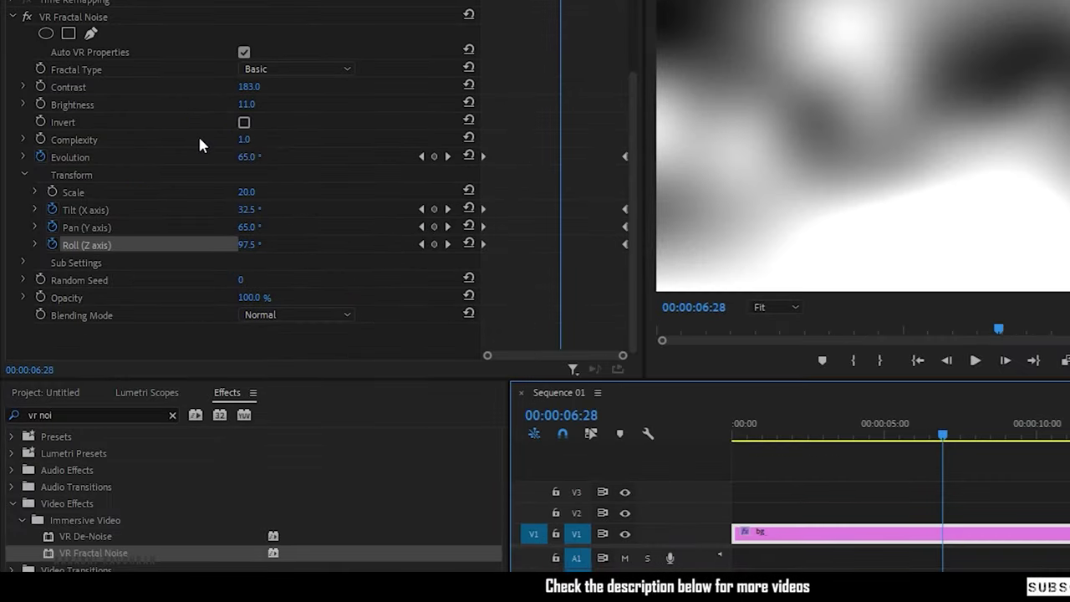
pyautogui.click(248, 140)
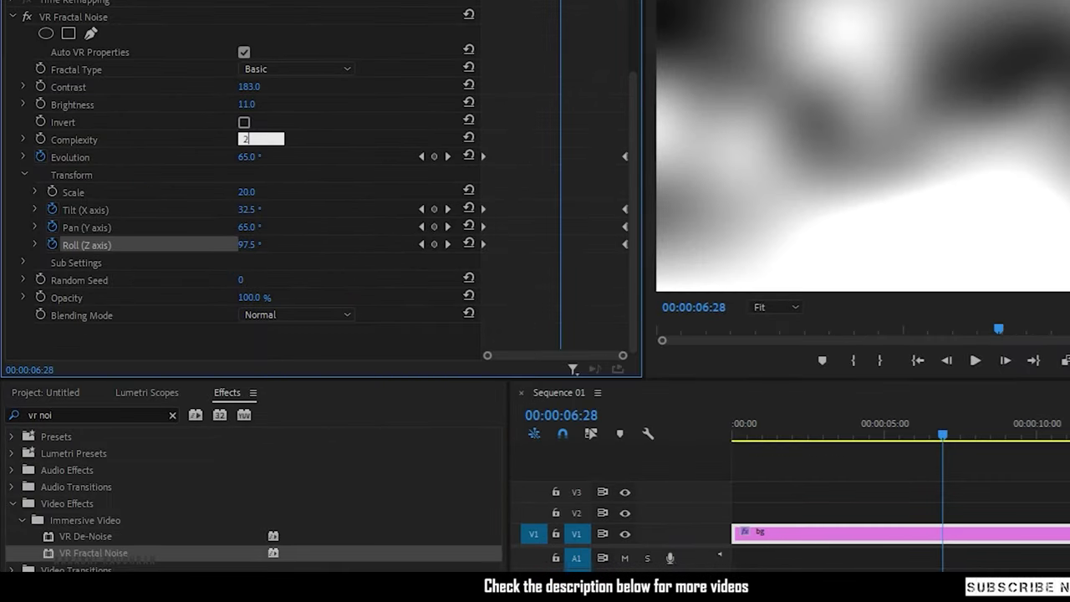
pyautogui.write('2')
pyautogui.press('Return')
pyautogui.press('space')
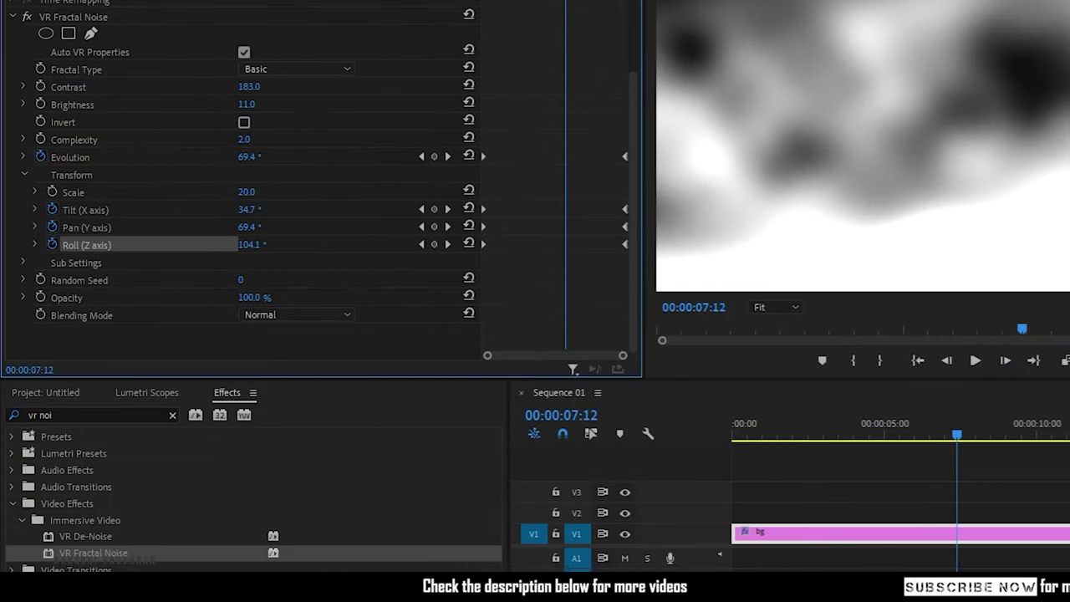
pyautogui.moveTo(276, 104); pyautogui.dragTo(261, 104)
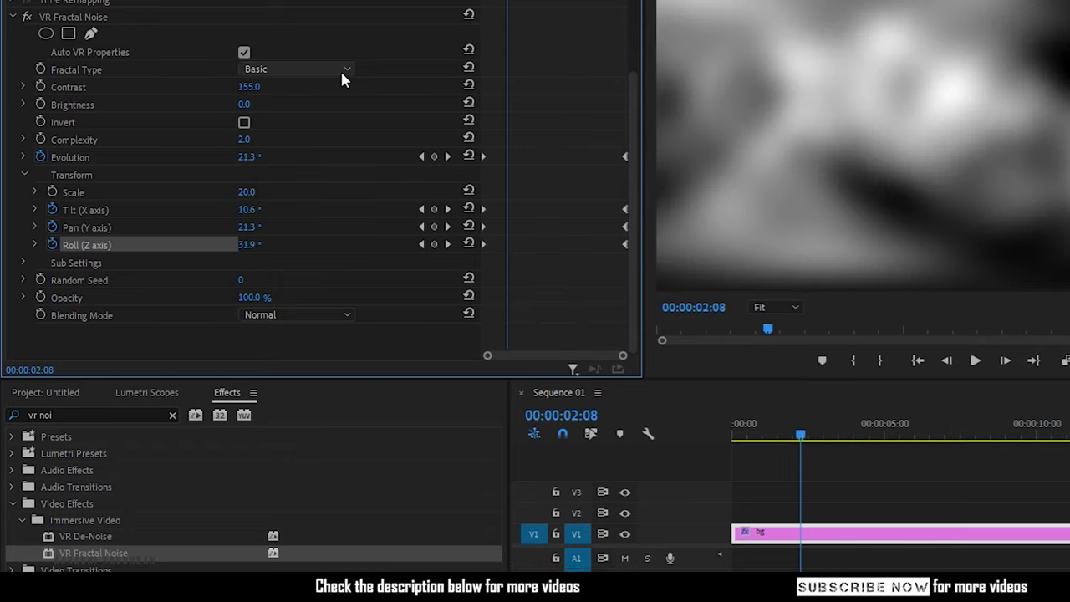
pyautogui.click(338, 69)
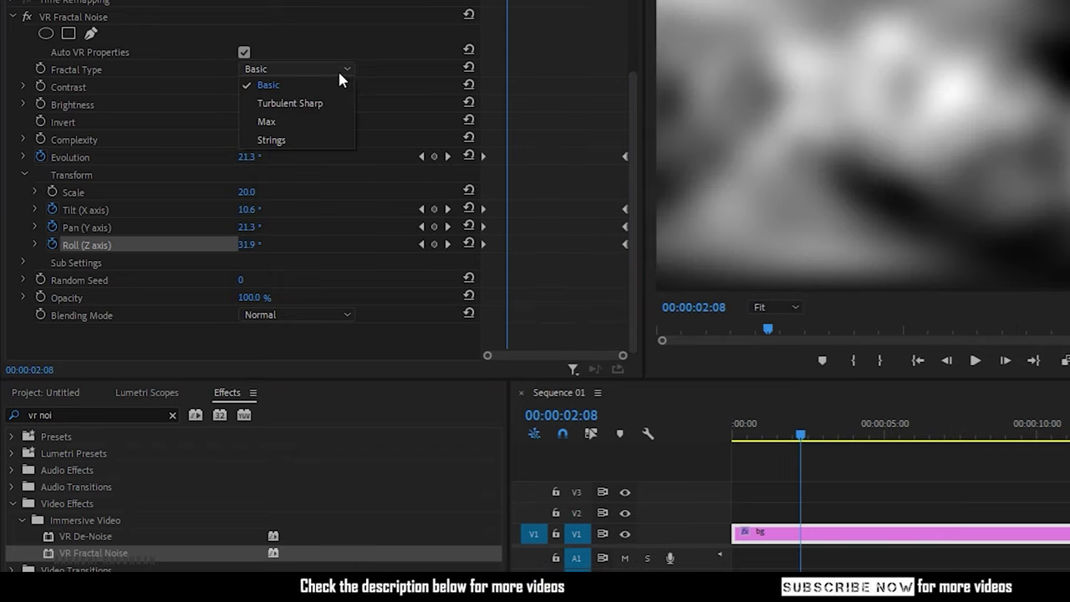
pyautogui.click(328, 102)
pyautogui.press('space')
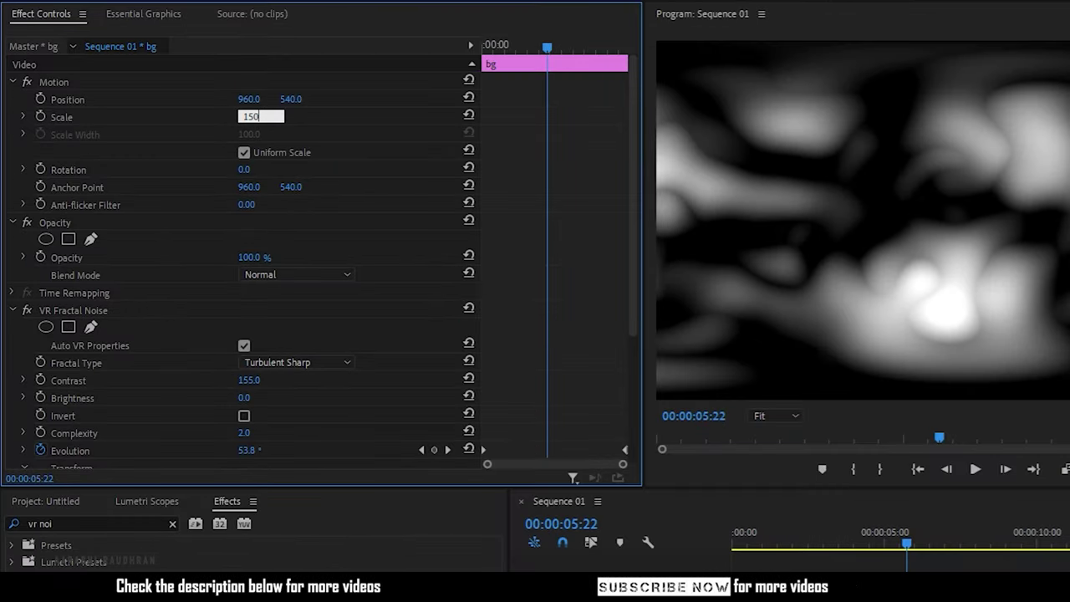
# - Scale the clip to 150 and nest it as a sequence named 'bg nest'
pyautogui.press('Return')
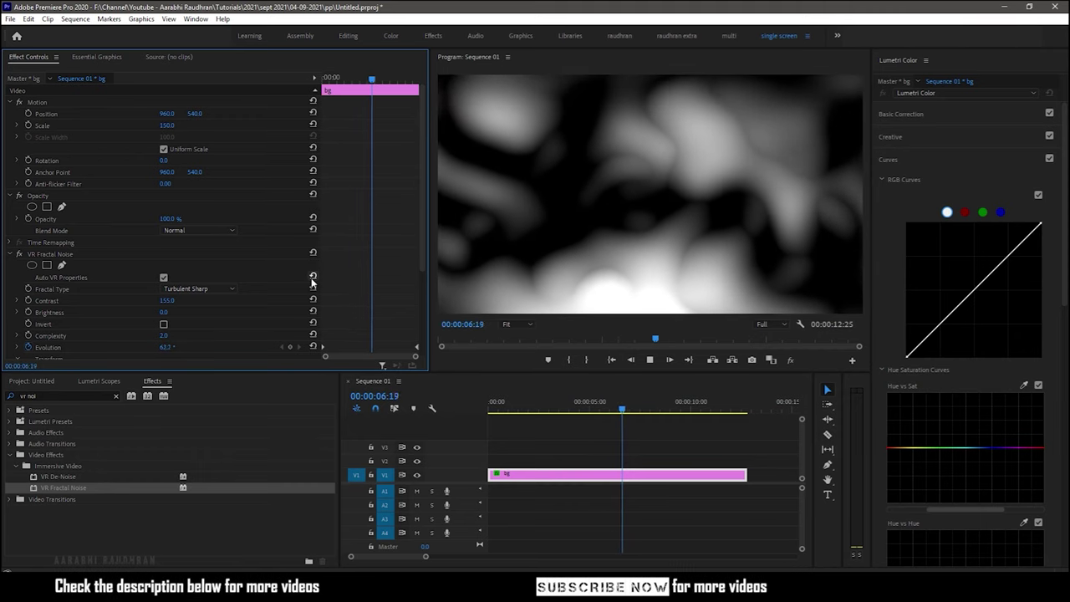
pyautogui.rightClick(535, 475)
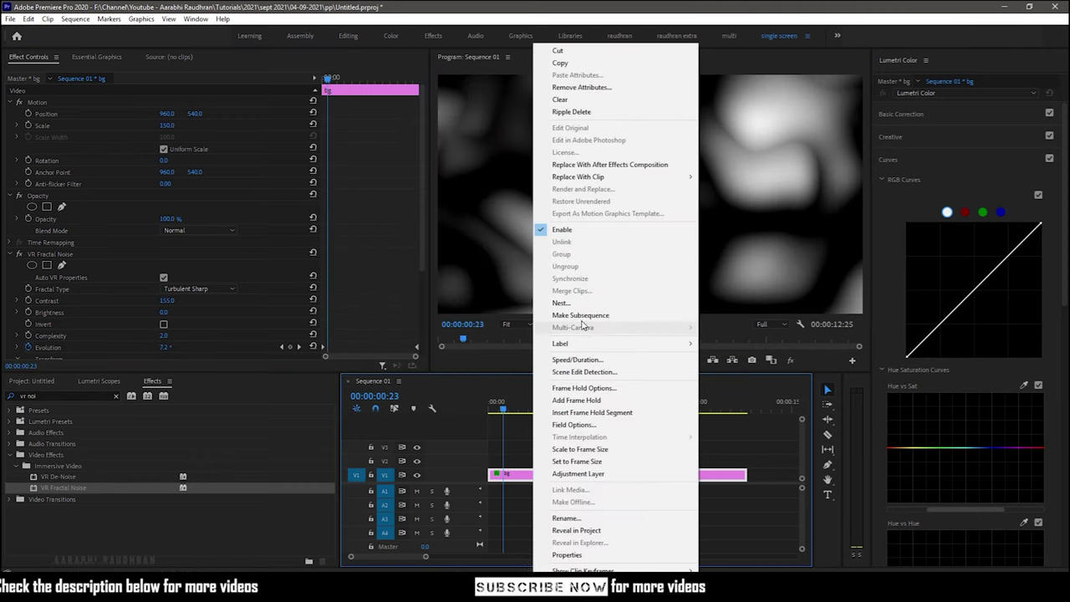
pyautogui.click(562, 302)
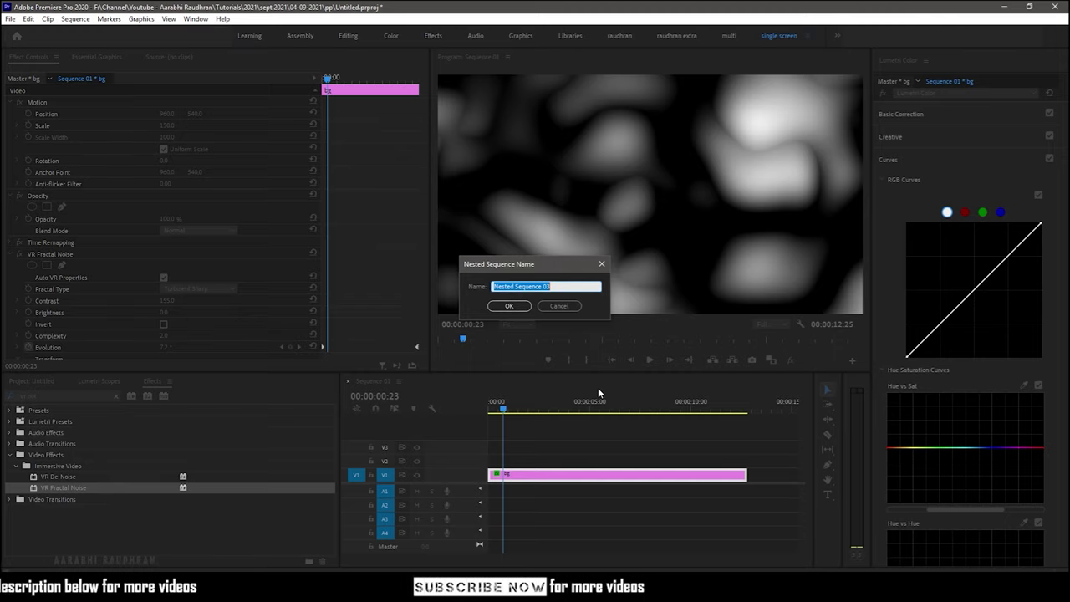
pyautogui.write('bg nest')
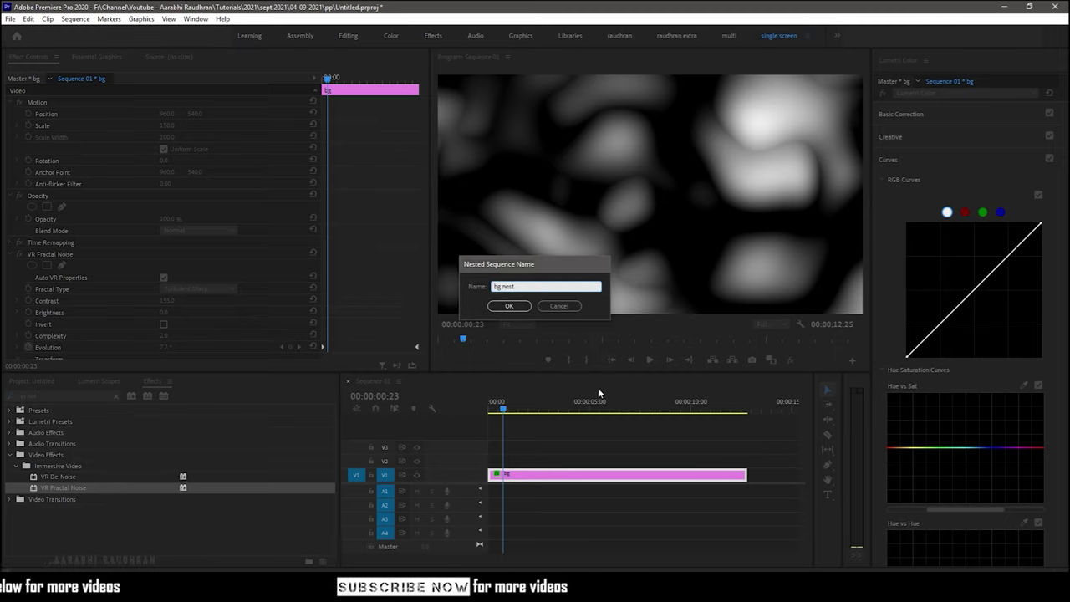
pyautogui.press('Return')
# - Apply Tint to bg nest with white mapped to red FF0000, then preview
pyautogui.click(63, 395)
pyautogui.write('t')
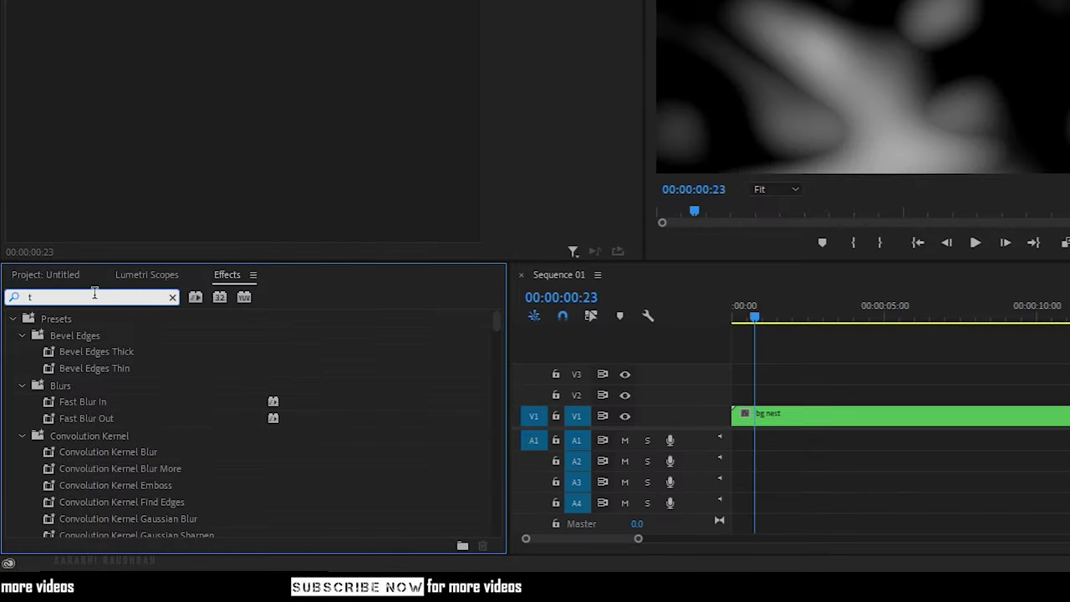
pyautogui.write('int')
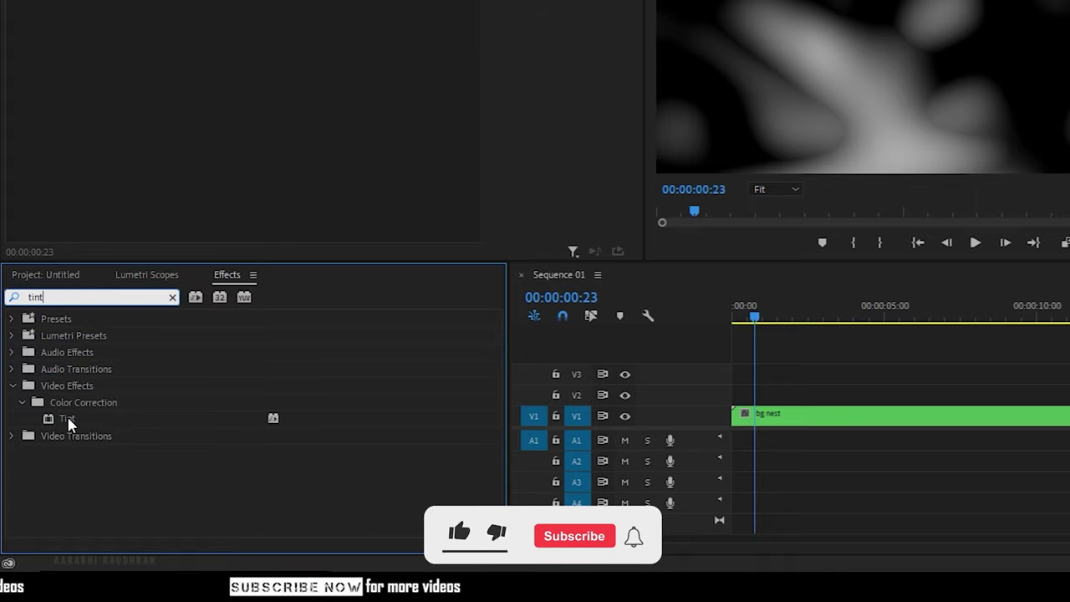
pyautogui.moveTo(70, 425); pyautogui.dragTo(613, 421)
pyautogui.moveTo(963, 419); pyautogui.dragTo(963, 418)
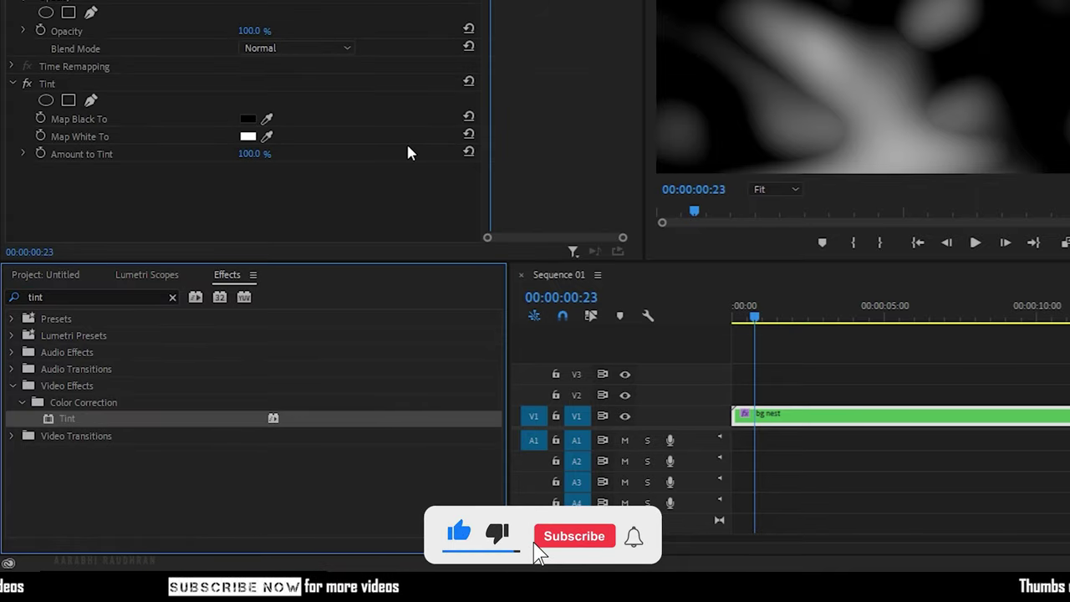
pyautogui.click(248, 136)
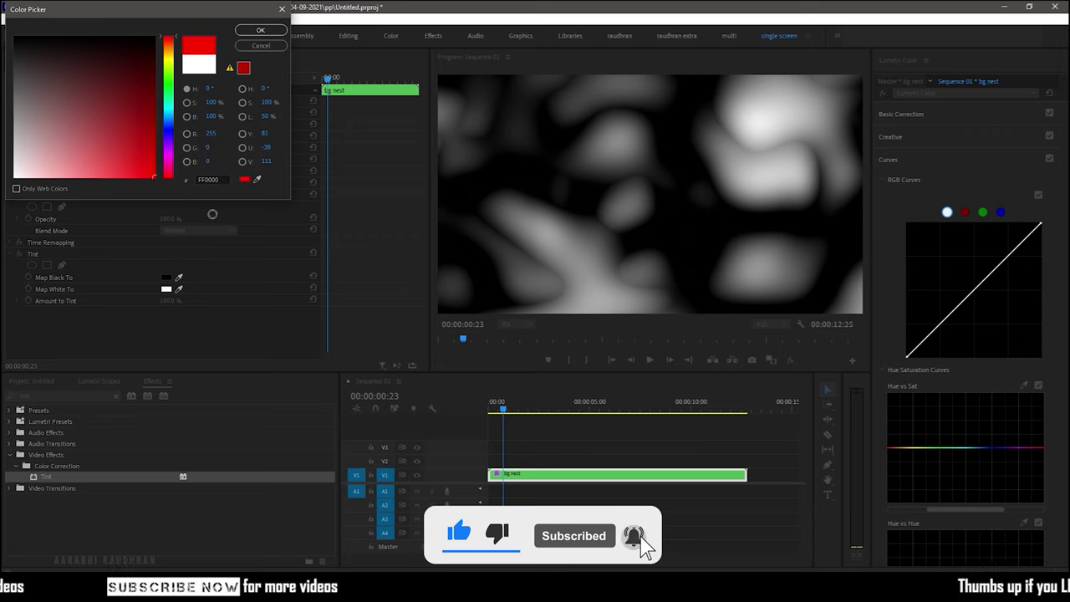
pyautogui.click(280, 31)
pyautogui.press('space')
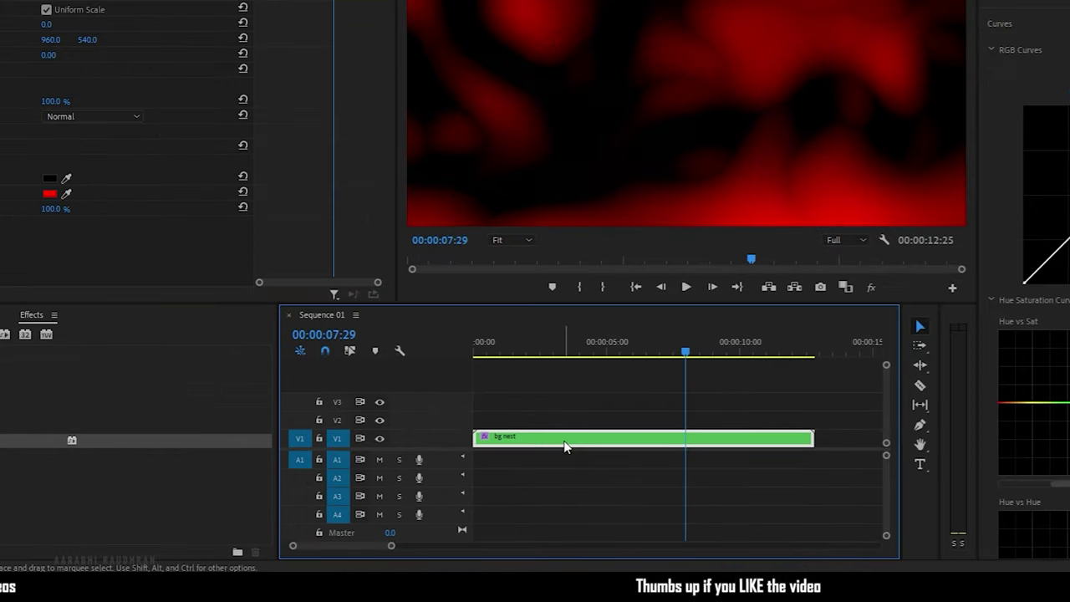
# - Inside bg nest, switch the noise to Strings at Brightness 26, then view Sequence 01
pyautogui.doubleClick(559, 475)
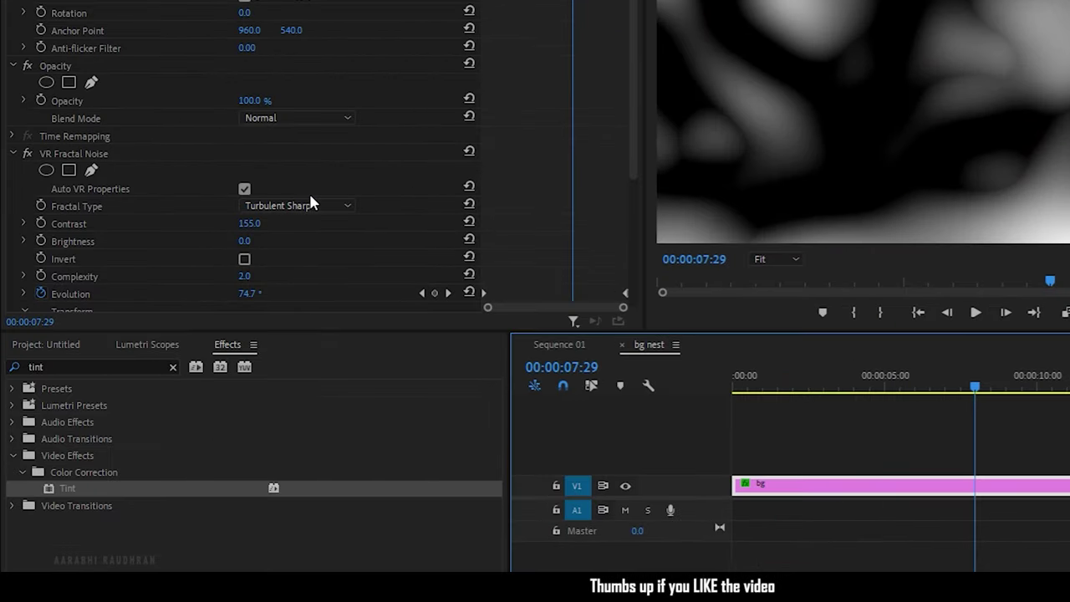
pyautogui.click(305, 201)
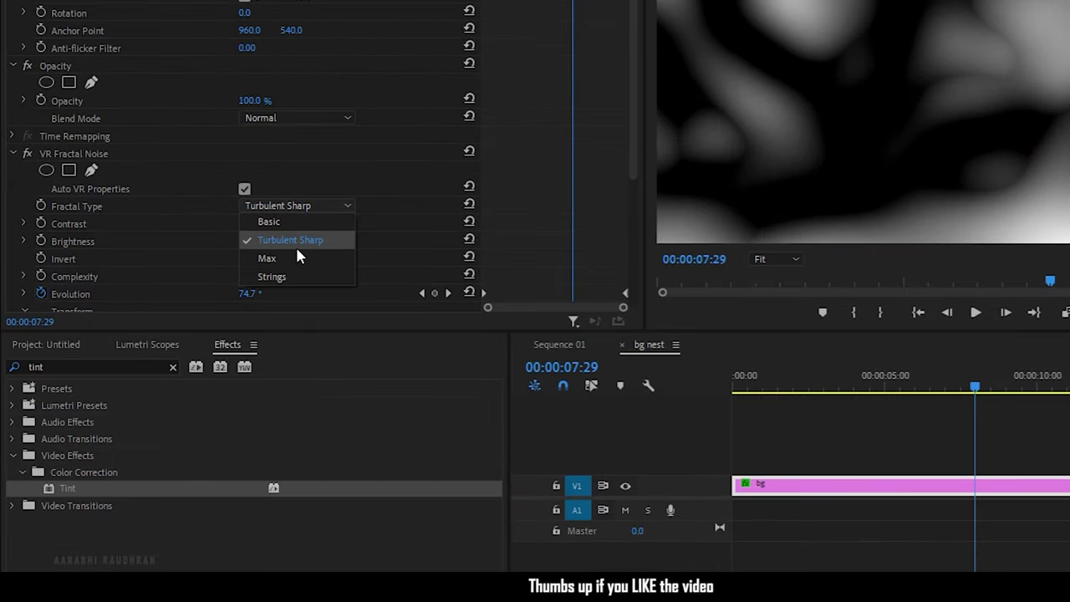
pyautogui.click(291, 275)
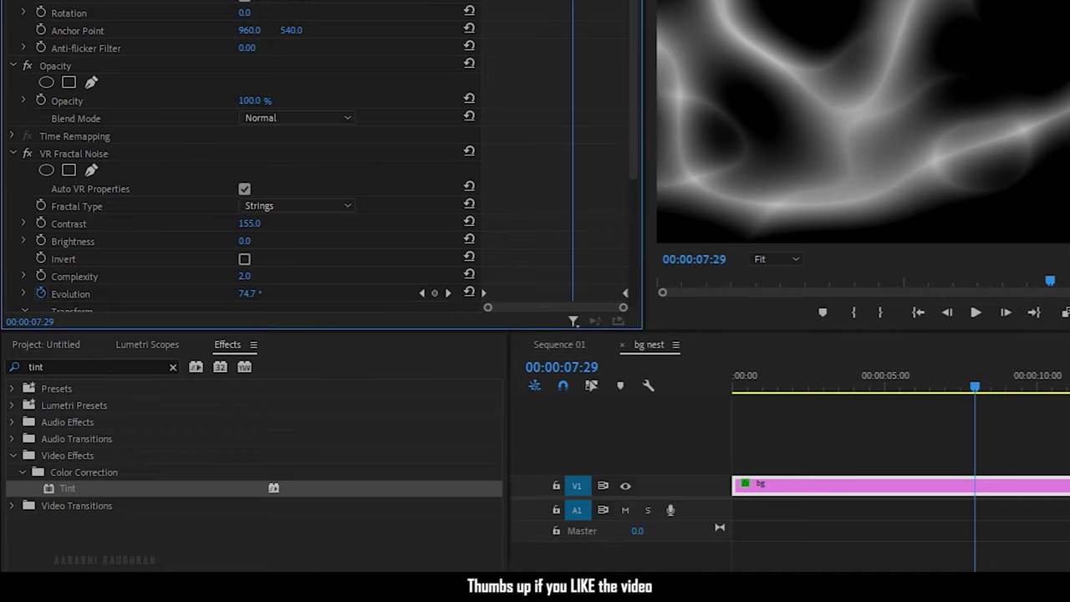
pyautogui.moveTo(244, 241); pyautogui.dragTo(276, 240)
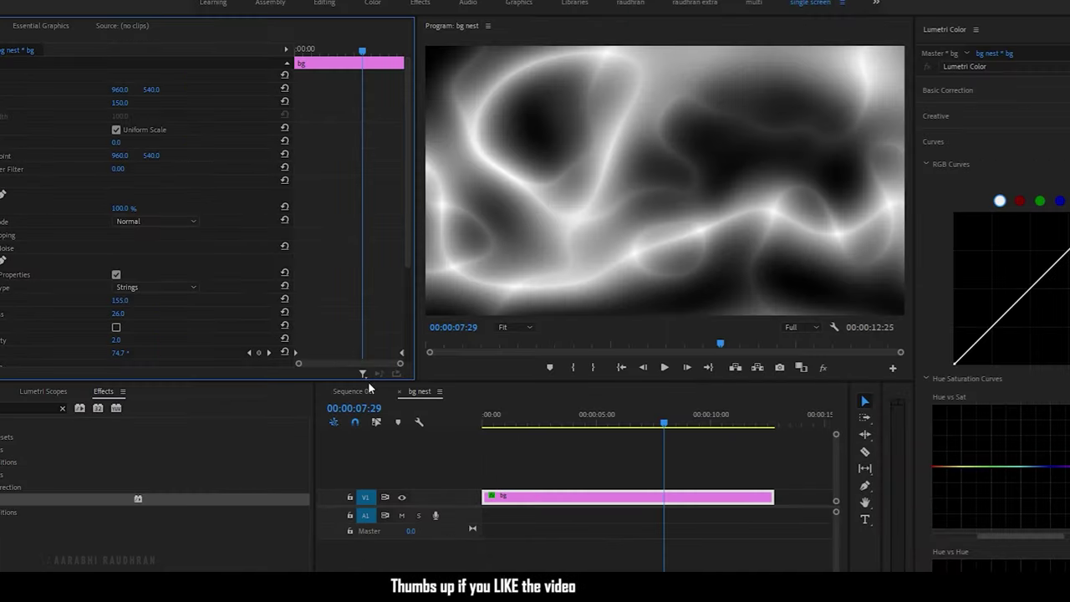
pyautogui.click(572, 348)
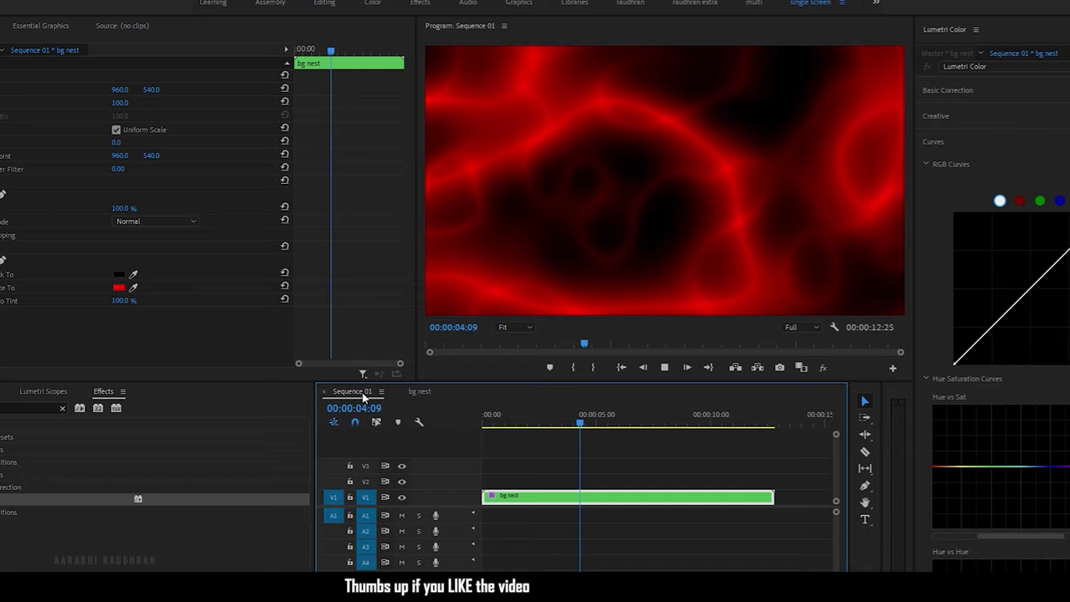